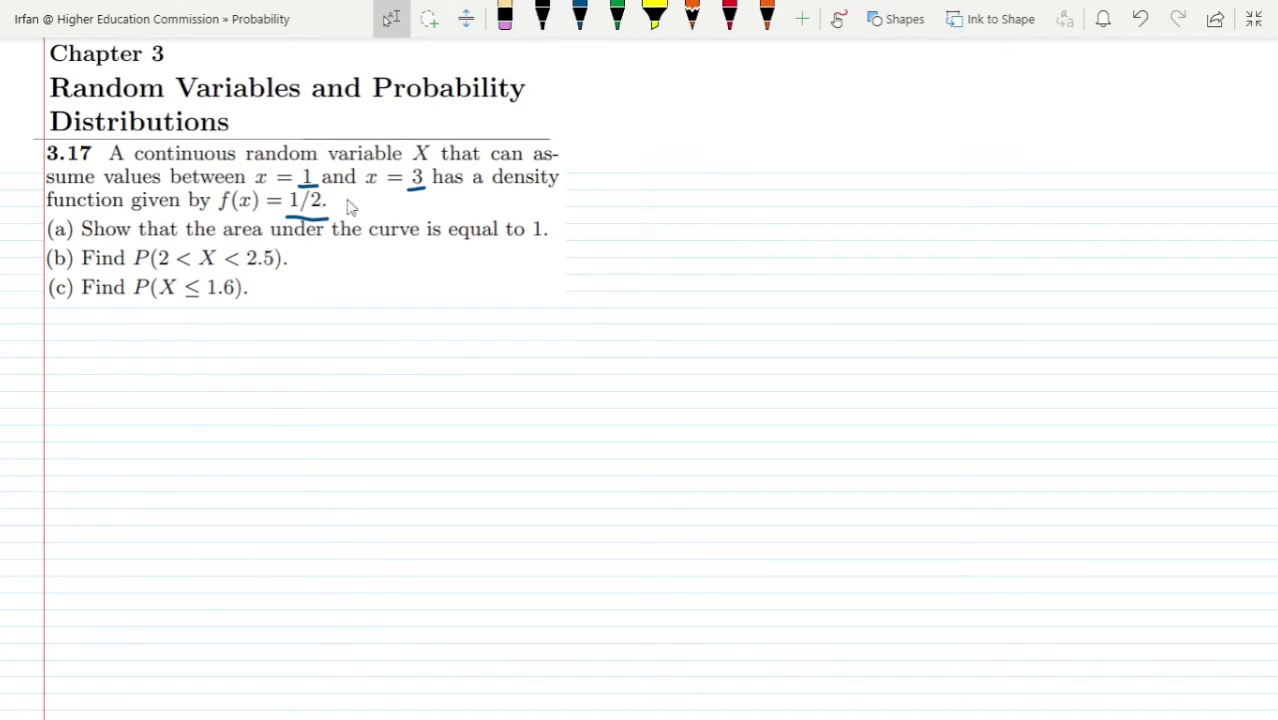
# Step: Begin the handwritten 'Given' heading below part (c)
pyautogui.moveTo(98, 313)
pyautogui.mouseDown()
pyautogui.moveTo(86, 364)
pyautogui.moveTo(113, 321)
pyautogui.moveTo(119, 346)
pyautogui.moveTo(172, 339)
pyautogui.mouseUp()
# Step: Write an underlined 'Given:' heading in blue ink
pyautogui.click(110, 320)
pyautogui.click(160, 326)
pyautogui.click(155, 347)
pyautogui.moveTo(84, 365); pyautogui.dragTo(126, 363)
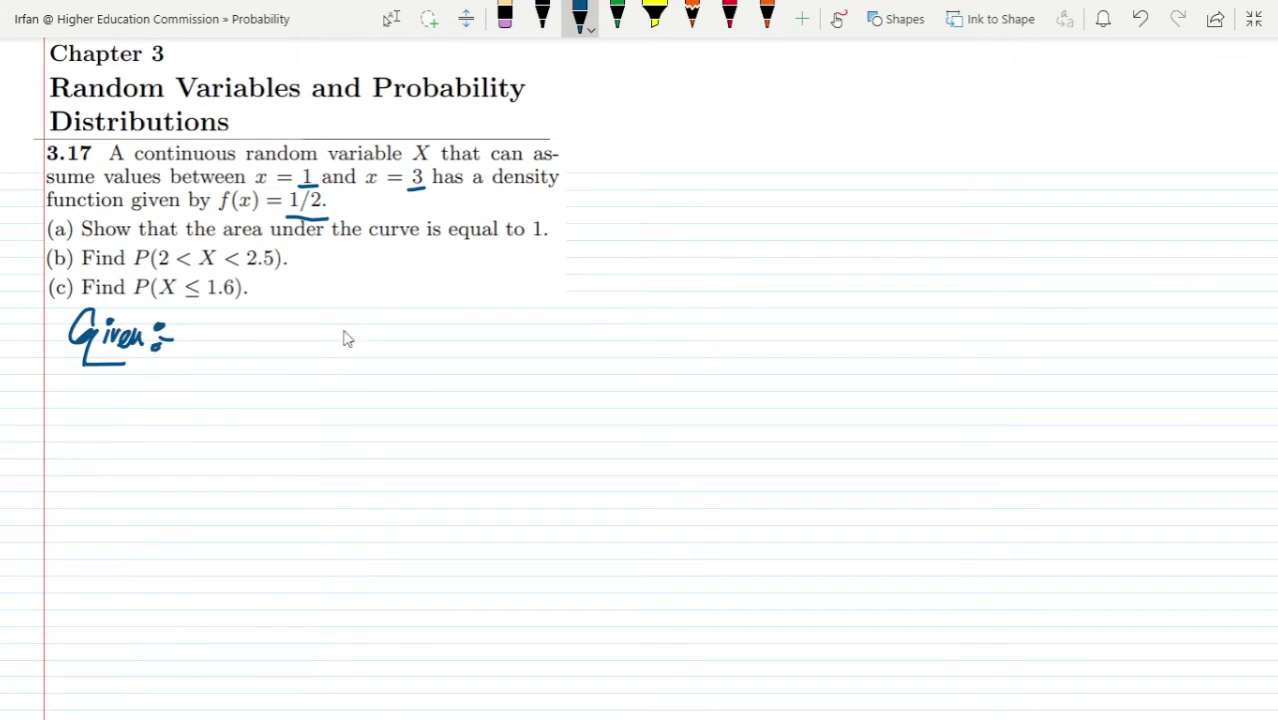
pyautogui.moveTo(339, 309)
pyautogui.mouseDown()
pyautogui.moveTo(330, 437)
pyautogui.moveTo(404, 412)
pyautogui.moveTo(535, 411)
pyautogui.moveTo(522, 422)
pyautogui.mouseUp()
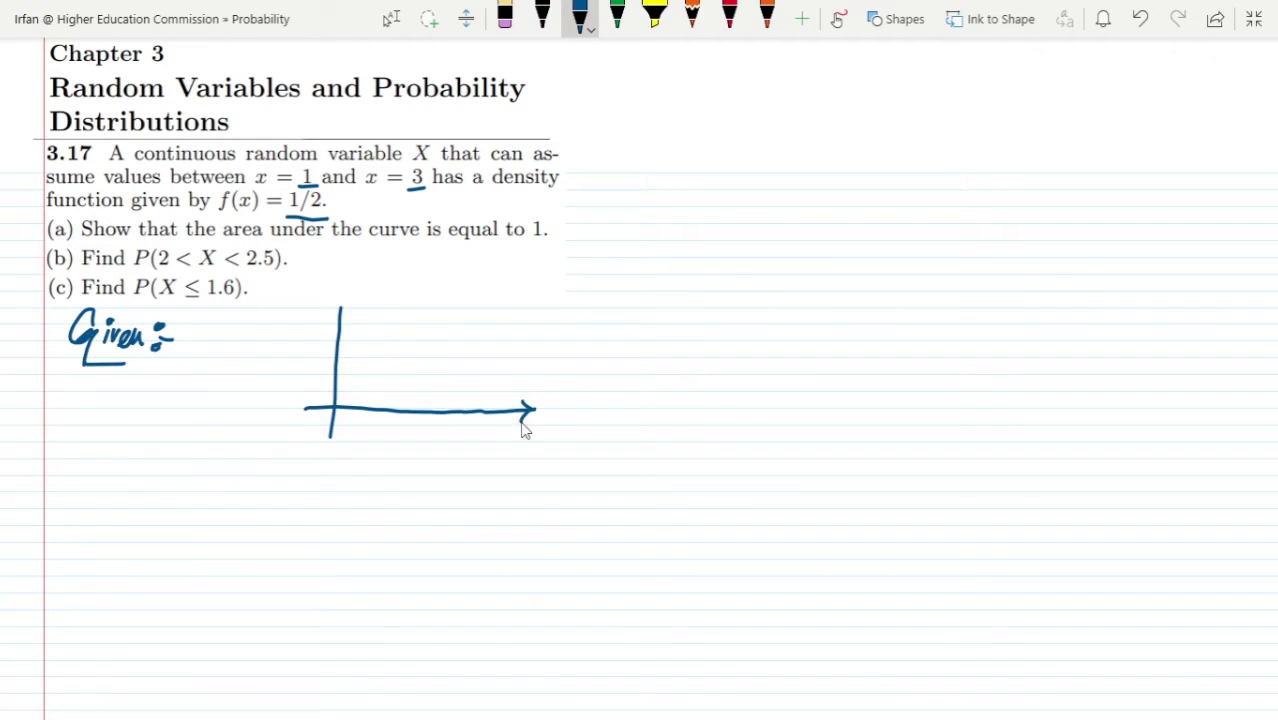
# Step: Sketch axes labelled f(x) and x, with x ticks 0, 1, 2, 3
pyautogui.moveTo(332, 324)
pyautogui.mouseDown()
pyautogui.moveTo(341, 307)
pyautogui.moveTo(350, 322)
pyautogui.mouseUp()
pyautogui.moveTo(528, 430); pyautogui.dragTo(533, 453)
pyautogui.moveTo(292, 290); pyautogui.dragTo(282, 316)
pyautogui.moveTo(278, 302); pyautogui.dragTo(322, 313)
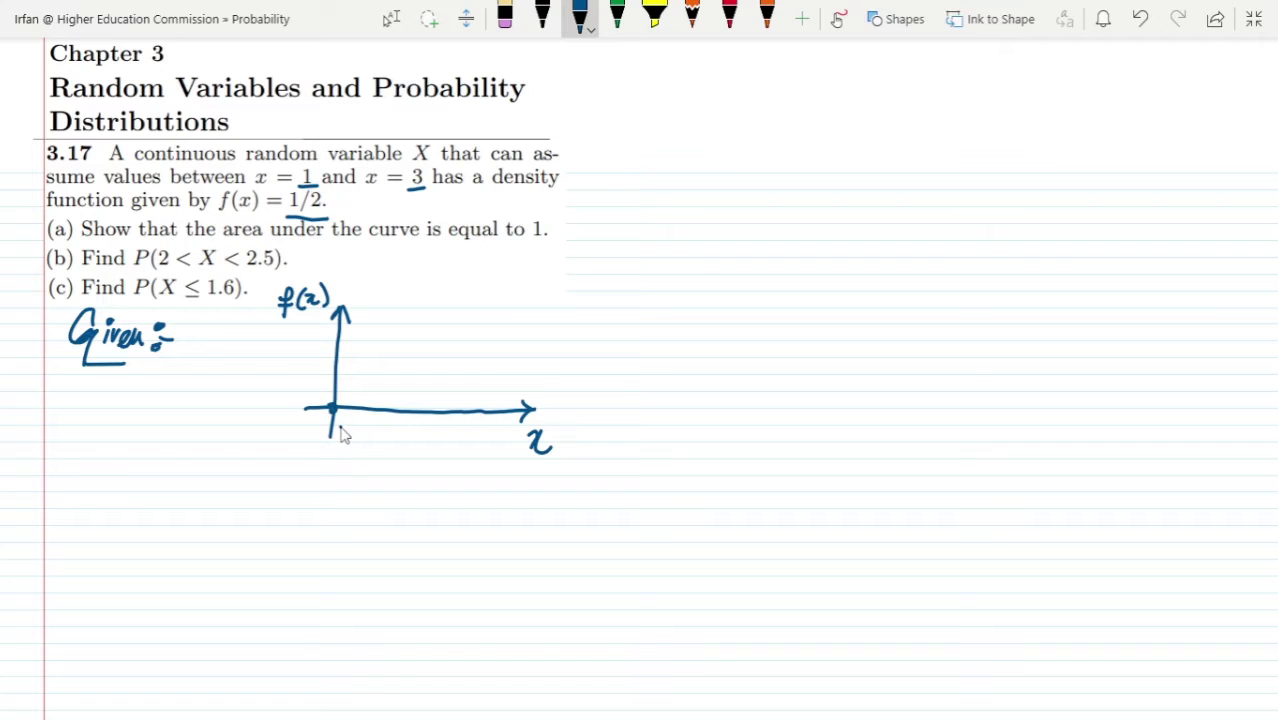
pyautogui.moveTo(345, 425)
pyautogui.mouseDown()
pyautogui.moveTo(385, 419)
pyautogui.moveTo(385, 445)
pyautogui.moveTo(431, 447)
pyautogui.mouseUp()
pyautogui.moveTo(465, 404); pyautogui.dragTo(461, 451)
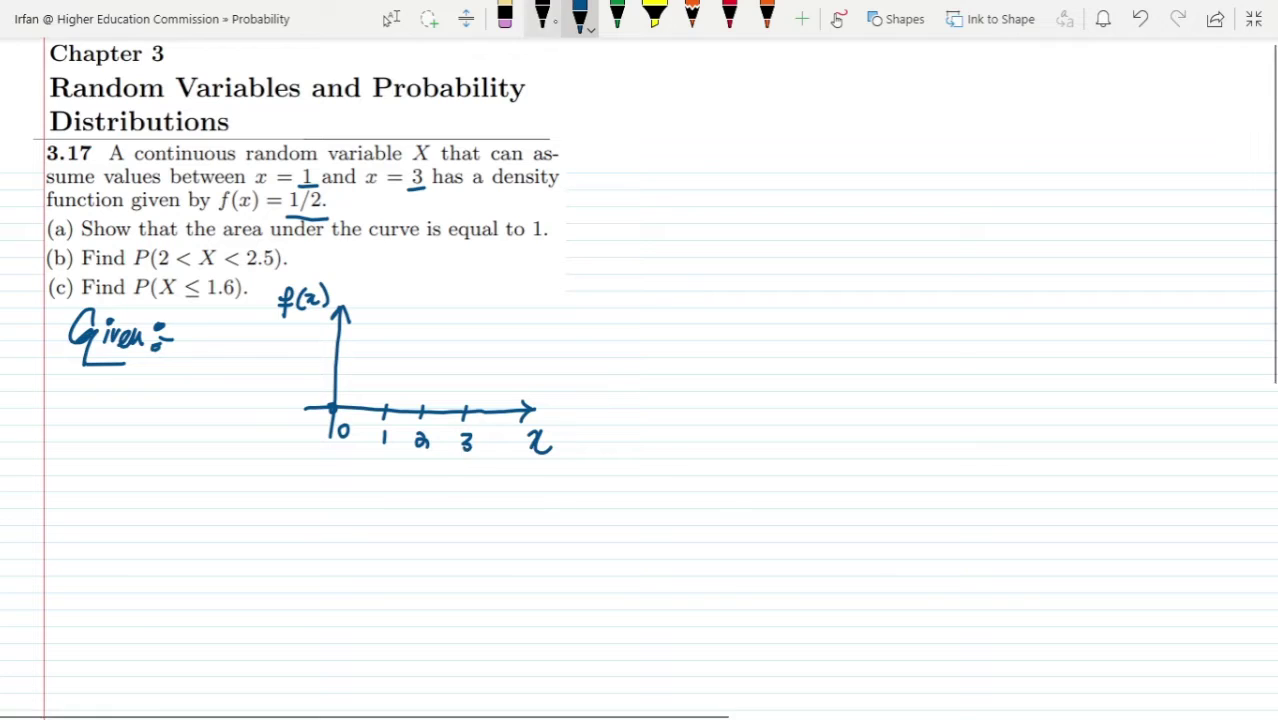
pyautogui.click(542, 15)
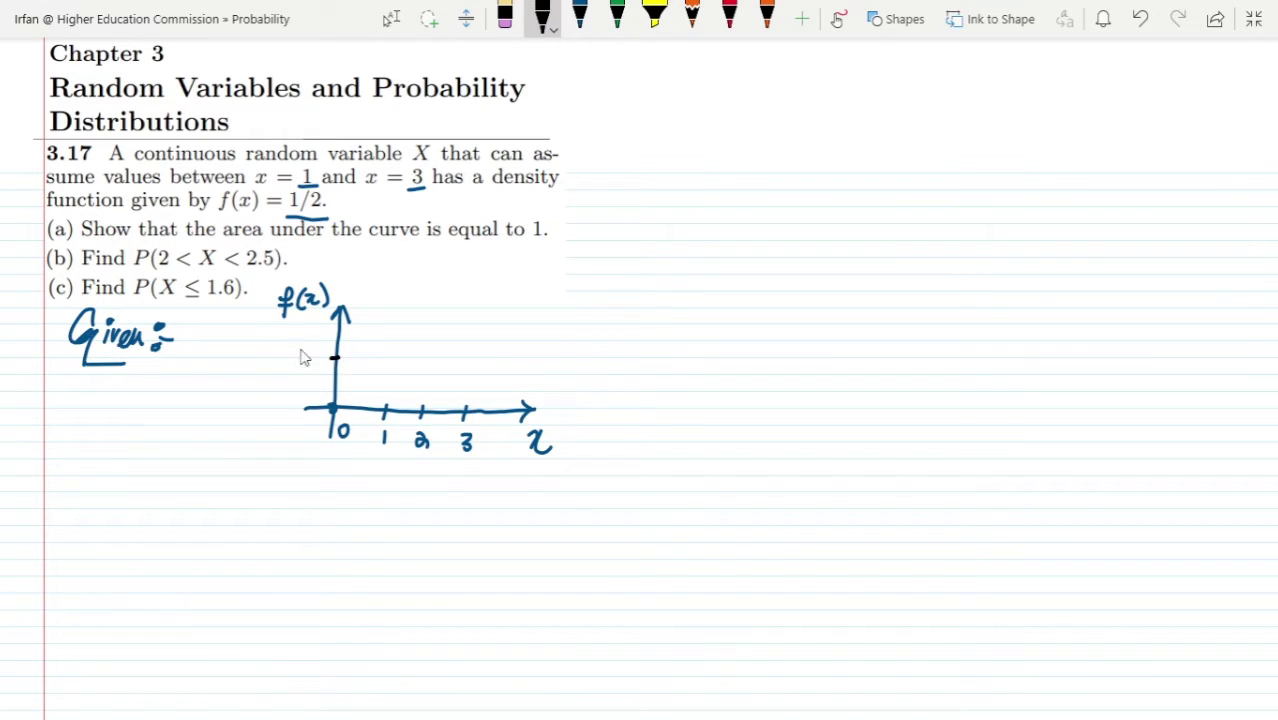
# Step: Label 1/2 on the y-axis and draw the black density rectangle from x = 1 to 3
pyautogui.moveTo(297, 345)
pyautogui.mouseDown()
pyautogui.moveTo(300, 370)
pyautogui.moveTo(319, 373)
pyautogui.mouseUp()
pyautogui.moveTo(393, 358); pyautogui.dragTo(389, 410)
pyautogui.moveTo(477, 358); pyautogui.dragTo(465, 412)
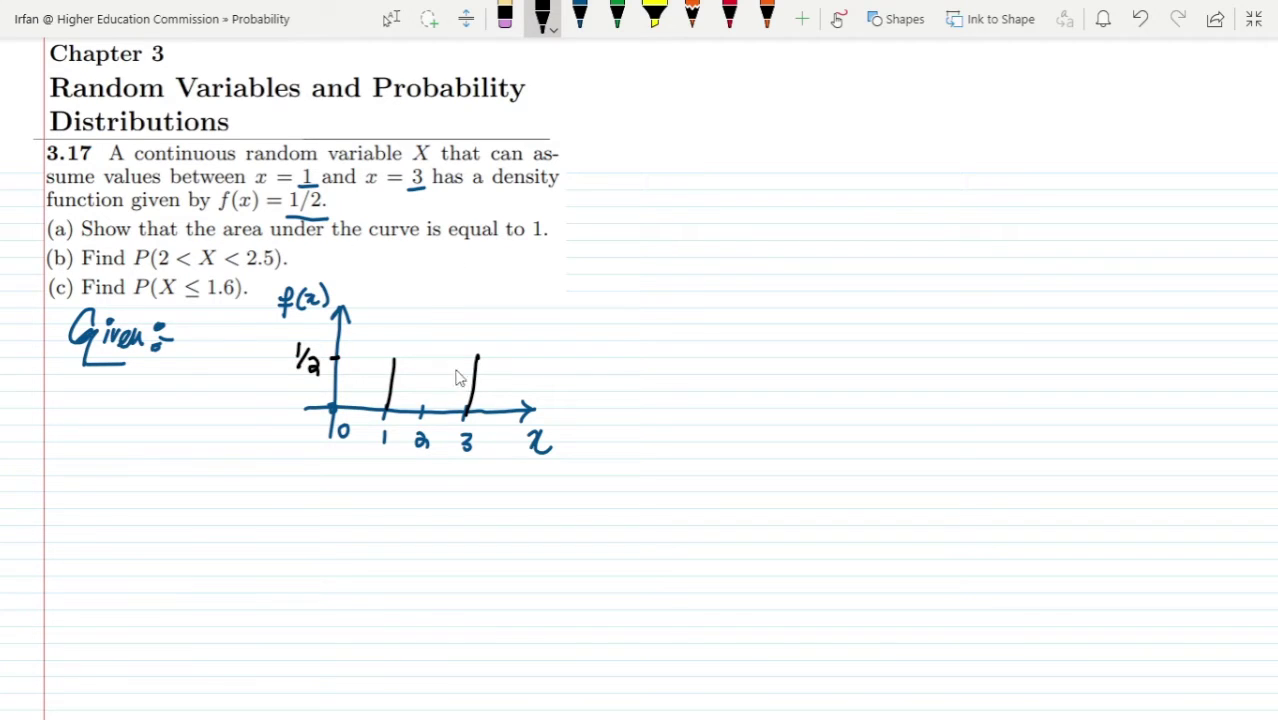
pyautogui.moveTo(396, 364); pyautogui.dragTo(459, 366)
# Step: Write an underlined green 'Sol:' heading beside the chapter title
pyautogui.click(617, 15)
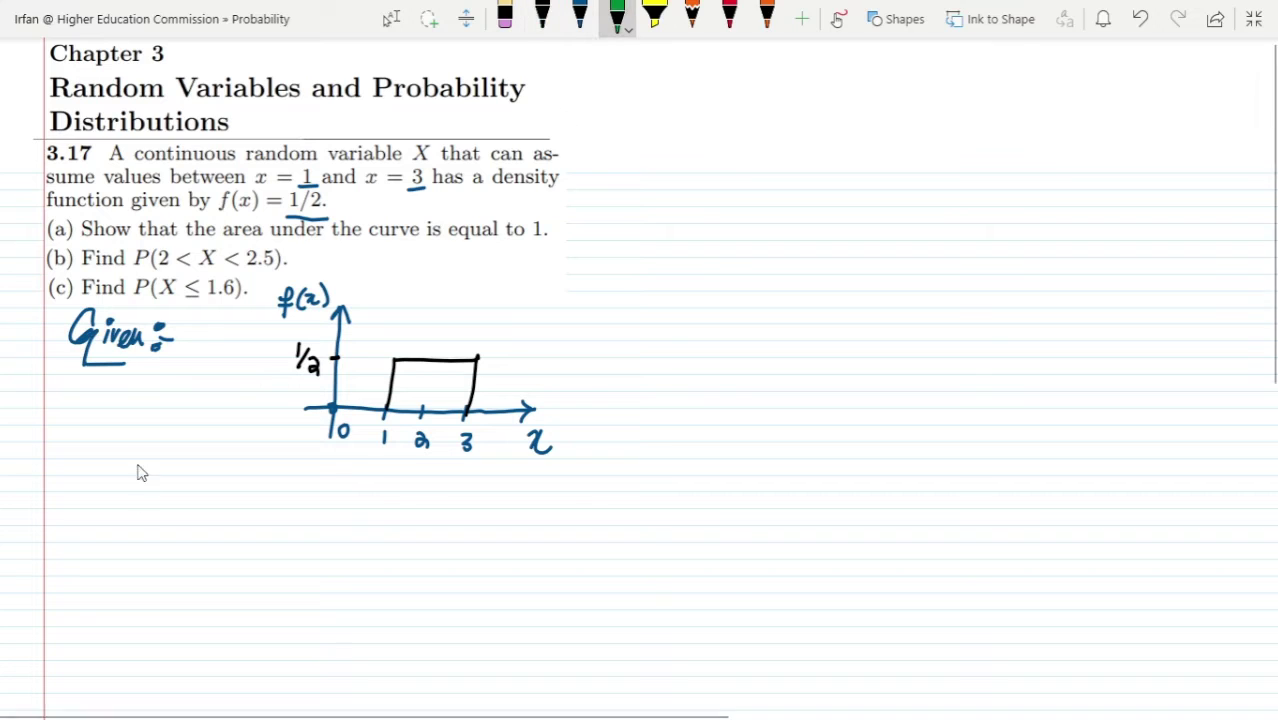
pyautogui.moveTo(628, 104)
pyautogui.mouseDown()
pyautogui.moveTo(625, 134)
pyautogui.moveTo(612, 127)
pyautogui.moveTo(638, 131)
pyautogui.moveTo(678, 130)
pyautogui.mouseUp()
pyautogui.moveTo(598, 149)
pyautogui.mouseDown()
pyautogui.moveTo(686, 157)
pyautogui.moveTo(691, 170)
pyautogui.moveTo(698, 144)
pyautogui.moveTo(699, 180)
pyautogui.mouseUp()
pyautogui.click(543, 18)
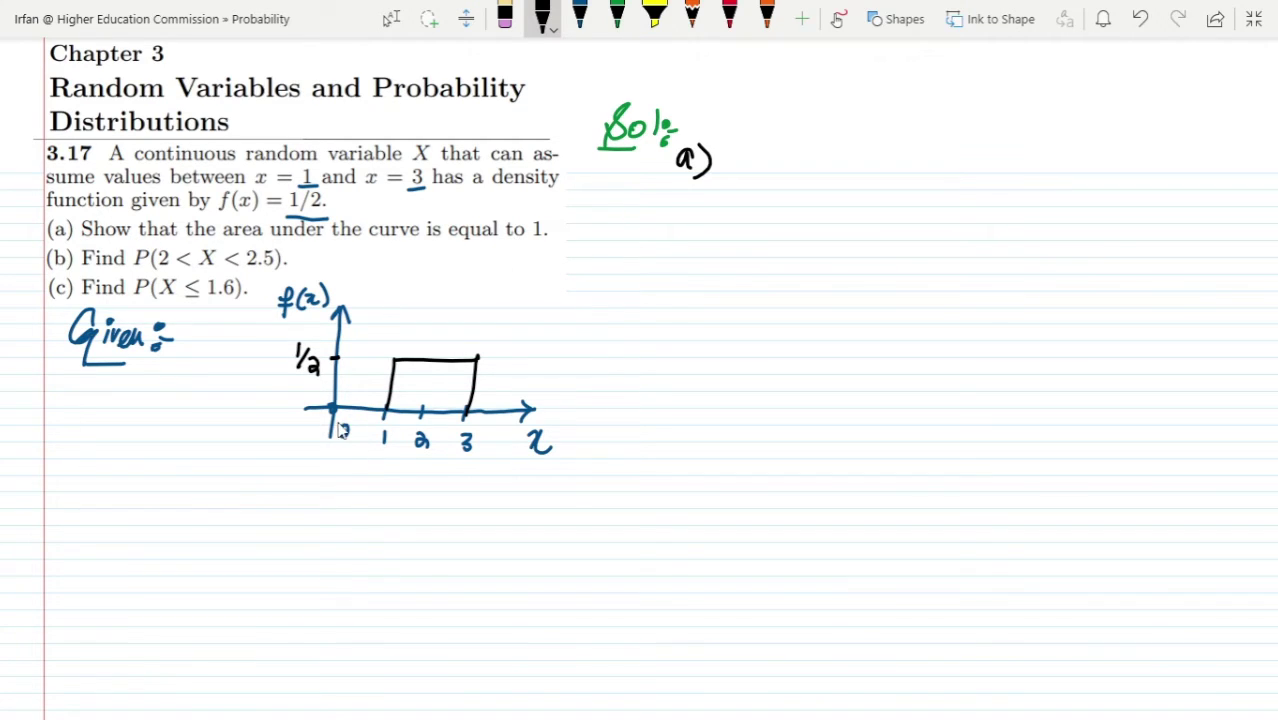
# Step: Hatch the rectangle between x = 1 and 3 in green
pyautogui.click(617, 16)
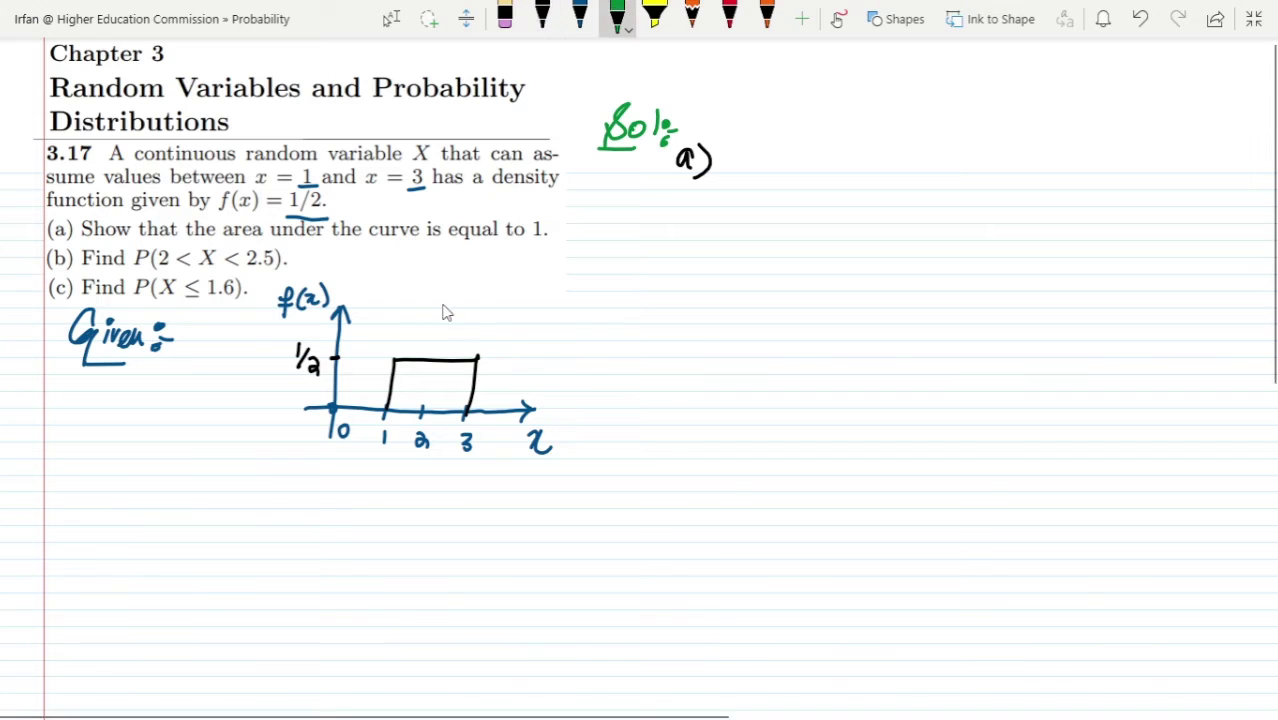
pyautogui.moveTo(389, 394)
pyautogui.mouseDown()
pyautogui.moveTo(408, 360)
pyautogui.moveTo(400, 405)
pyautogui.mouseUp()
pyautogui.moveTo(438, 363)
pyautogui.mouseDown()
pyautogui.moveTo(403, 402)
pyautogui.moveTo(417, 407)
pyautogui.moveTo(464, 365)
pyautogui.moveTo(443, 405)
pyautogui.mouseUp()
pyautogui.moveTo(473, 377); pyautogui.dragTo(456, 407)
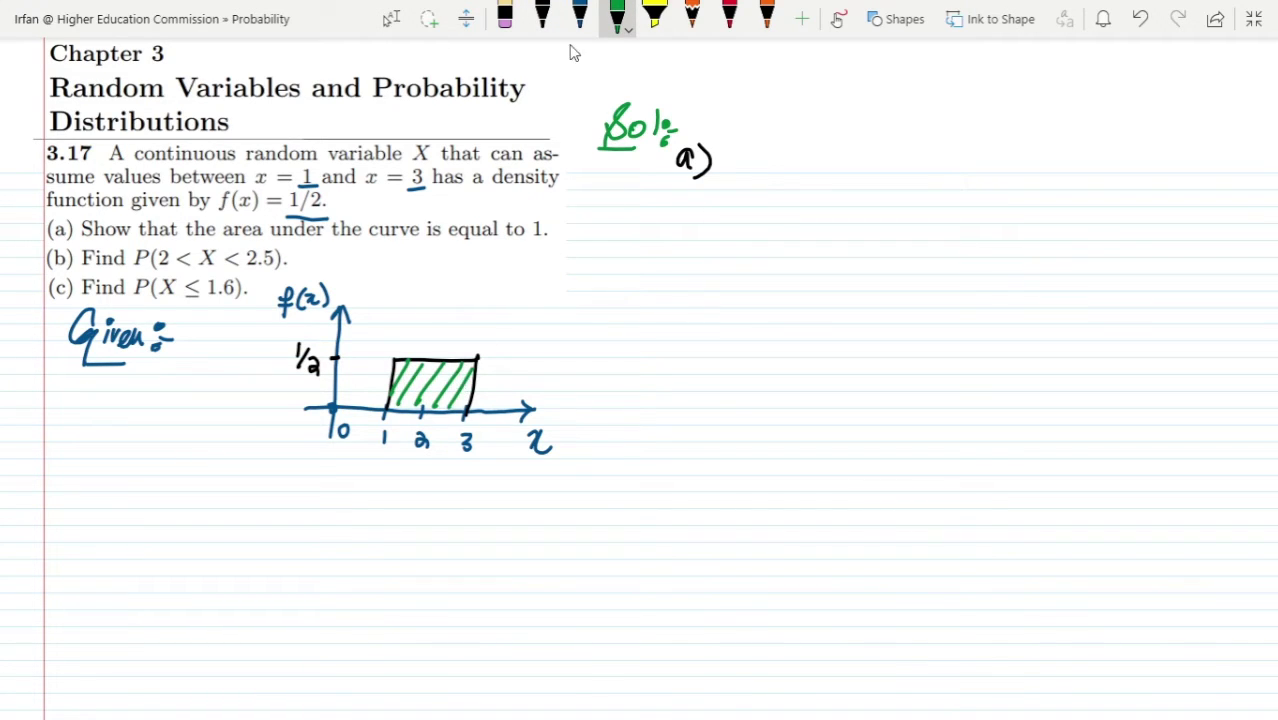
# Step: Start part a) with 'Area =' in black ink
pyautogui.click(542, 16)
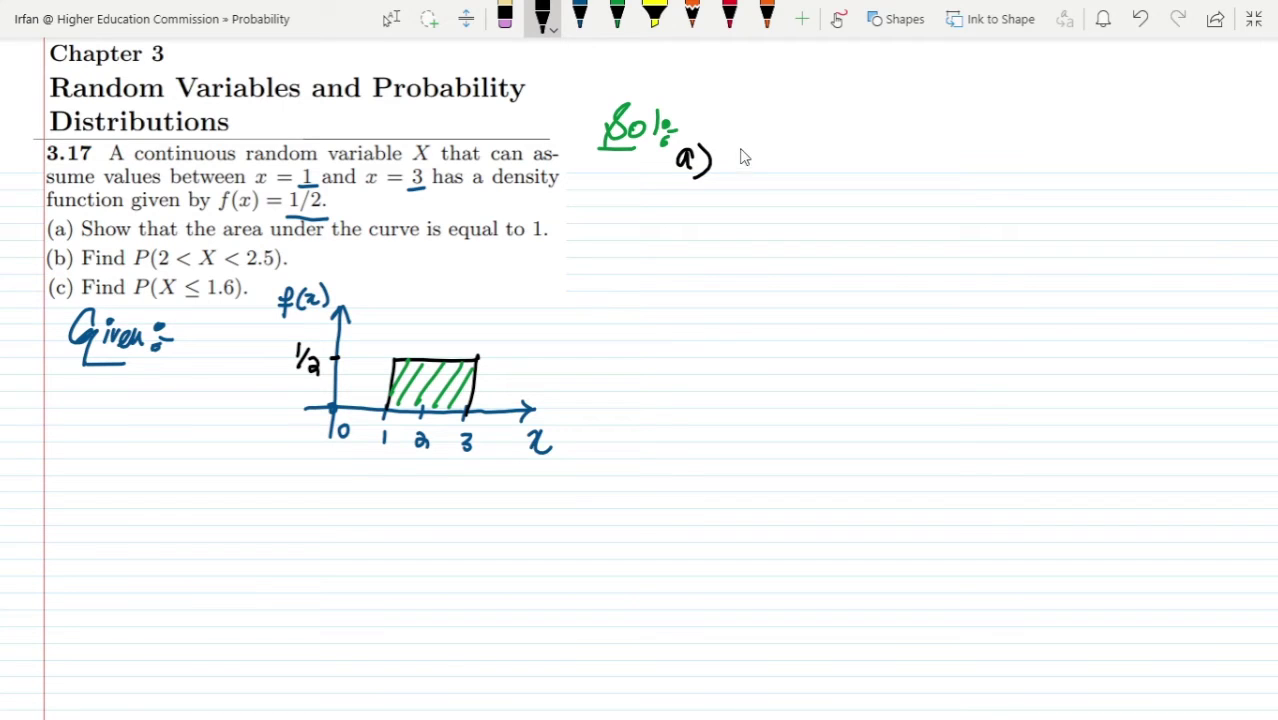
pyautogui.moveTo(727, 177)
pyautogui.mouseDown()
pyautogui.moveTo(741, 145)
pyautogui.moveTo(752, 176)
pyautogui.moveTo(762, 158)
pyautogui.moveTo(780, 175)
pyautogui.moveTo(795, 166)
pyautogui.mouseUp()
pyautogui.moveTo(784, 174)
pyautogui.mouseDown()
pyautogui.moveTo(823, 140)
pyautogui.moveTo(792, 228)
pyautogui.mouseUp()
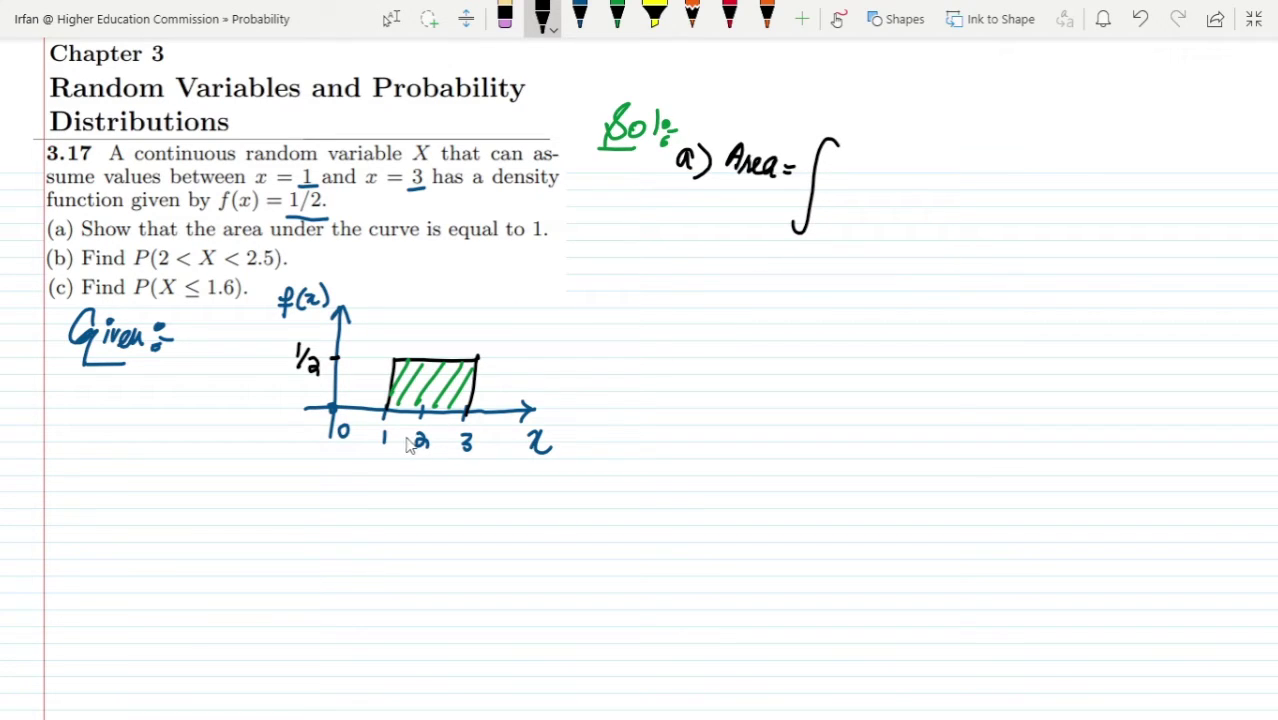
# Step: Complete the first line as Area = ∫₁³ f(x) dx
pyautogui.moveTo(793, 249); pyautogui.dragTo(806, 265)
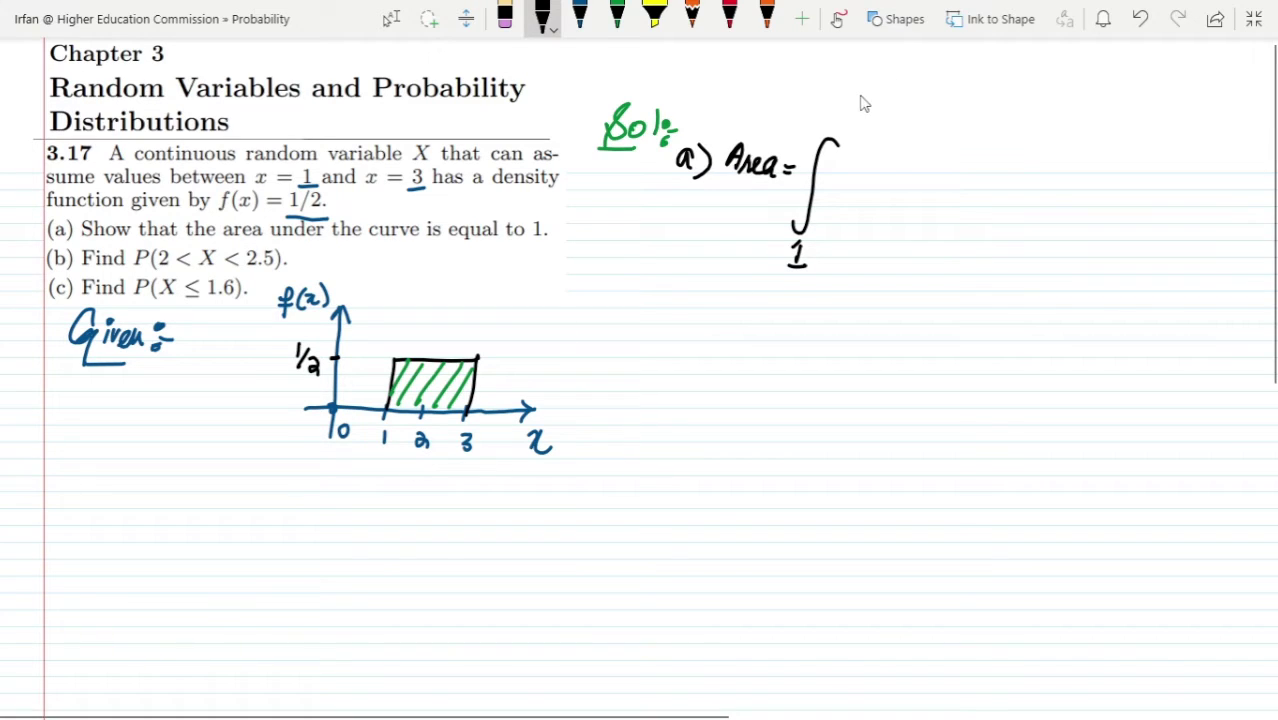
pyautogui.moveTo(820, 115); pyautogui.dragTo(826, 131)
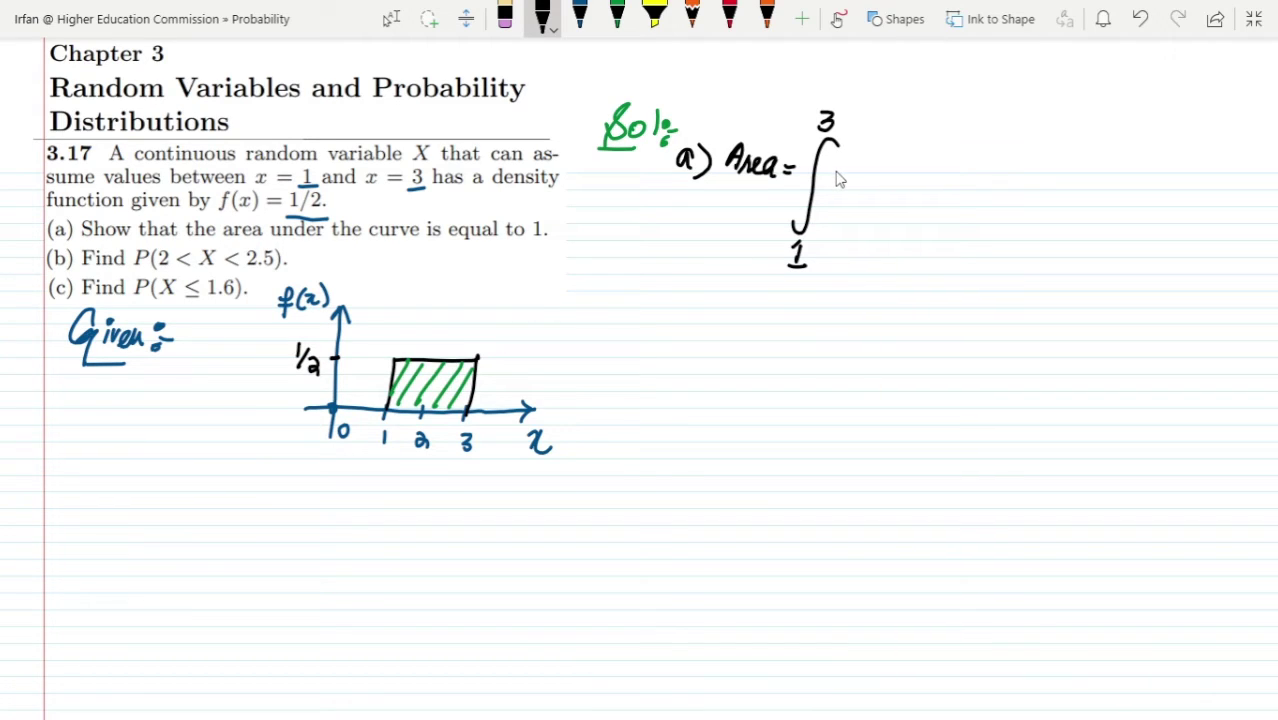
pyautogui.moveTo(830, 178)
pyautogui.mouseDown()
pyautogui.moveTo(860, 168)
pyautogui.moveTo(842, 196)
pyautogui.moveTo(872, 204)
pyautogui.moveTo(888, 184)
pyautogui.moveTo(880, 194)
pyautogui.mouseUp()
pyautogui.moveTo(898, 156)
pyautogui.mouseDown()
pyautogui.moveTo(899, 191)
pyautogui.moveTo(944, 192)
pyautogui.mouseUp()
pyautogui.moveTo(946, 172); pyautogui.dragTo(954, 186)
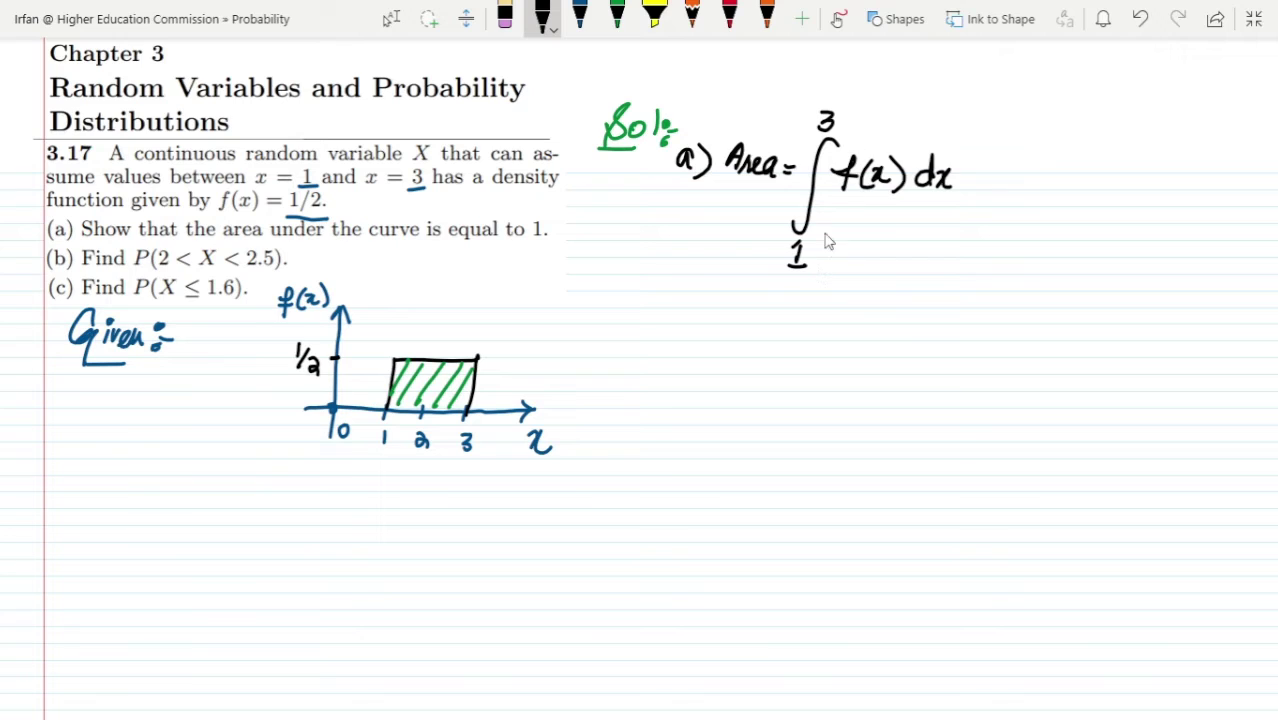
# Step: Write the second line = ∫₁³ ½ dx
pyautogui.moveTo(737, 306); pyautogui.dragTo(751, 305)
pyautogui.moveTo(736, 314)
pyautogui.mouseDown()
pyautogui.moveTo(796, 296)
pyautogui.moveTo(782, 335)
pyautogui.moveTo(762, 344)
pyautogui.moveTo(772, 374)
pyautogui.mouseUp()
pyautogui.moveTo(770, 275)
pyautogui.mouseDown()
pyautogui.moveTo(813, 327)
pyautogui.moveTo(810, 357)
pyautogui.moveTo(846, 300)
pyautogui.moveTo(846, 328)
pyautogui.moveTo(864, 330)
pyautogui.mouseUp()
pyautogui.moveTo(866, 316)
pyautogui.mouseDown()
pyautogui.moveTo(852, 332)
pyautogui.moveTo(887, 318)
pyautogui.mouseUp()
# Step: Pull out the constant: ⇒ ½ ∫₁³ dx ⇒ ½ x evaluated from 1 to 3
pyautogui.moveTo(876, 326)
pyautogui.mouseDown()
pyautogui.moveTo(888, 325)
pyautogui.moveTo(883, 338)
pyautogui.mouseUp()
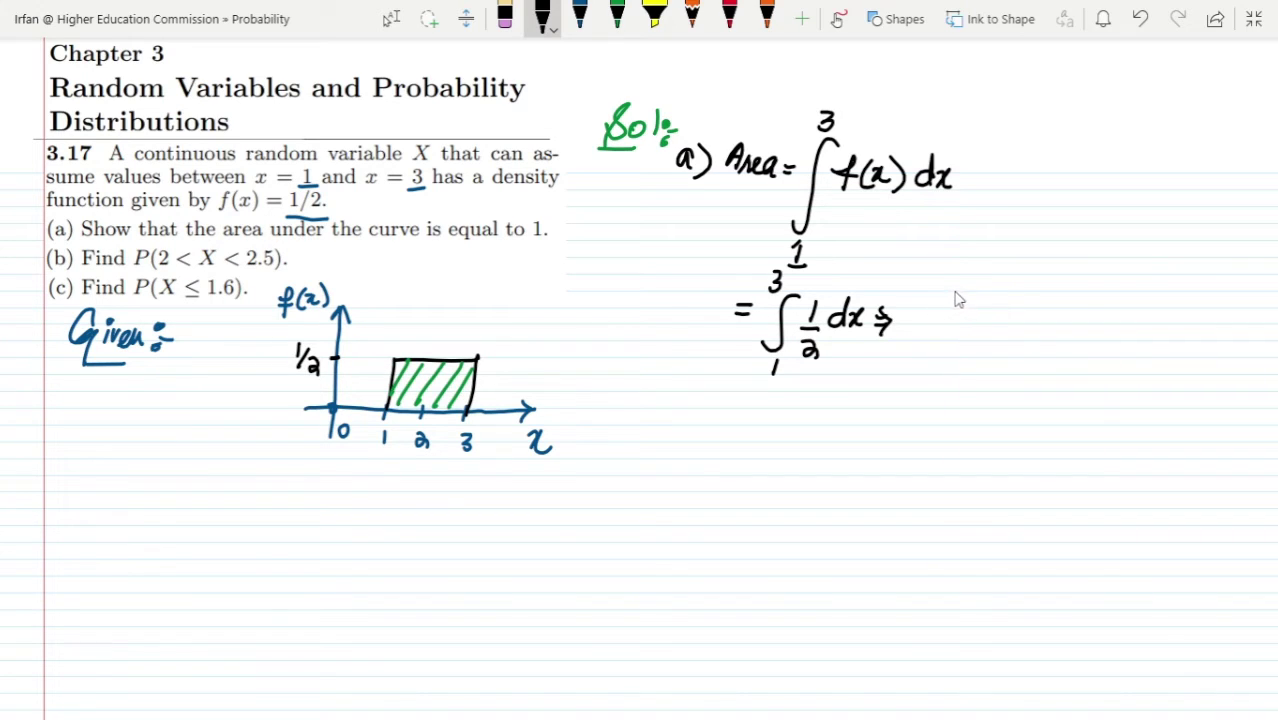
pyautogui.moveTo(955, 288); pyautogui.dragTo(922, 356)
pyautogui.moveTo(947, 265)
pyautogui.mouseDown()
pyautogui.moveTo(953, 280)
pyautogui.moveTo(919, 318)
pyautogui.moveTo(930, 320)
pyautogui.mouseUp()
pyautogui.moveTo(898, 336)
pyautogui.mouseDown()
pyautogui.moveTo(912, 356)
pyautogui.moveTo(972, 318)
pyautogui.moveTo(978, 340)
pyautogui.moveTo(986, 322)
pyautogui.moveTo(1002, 328)
pyautogui.mouseUp()
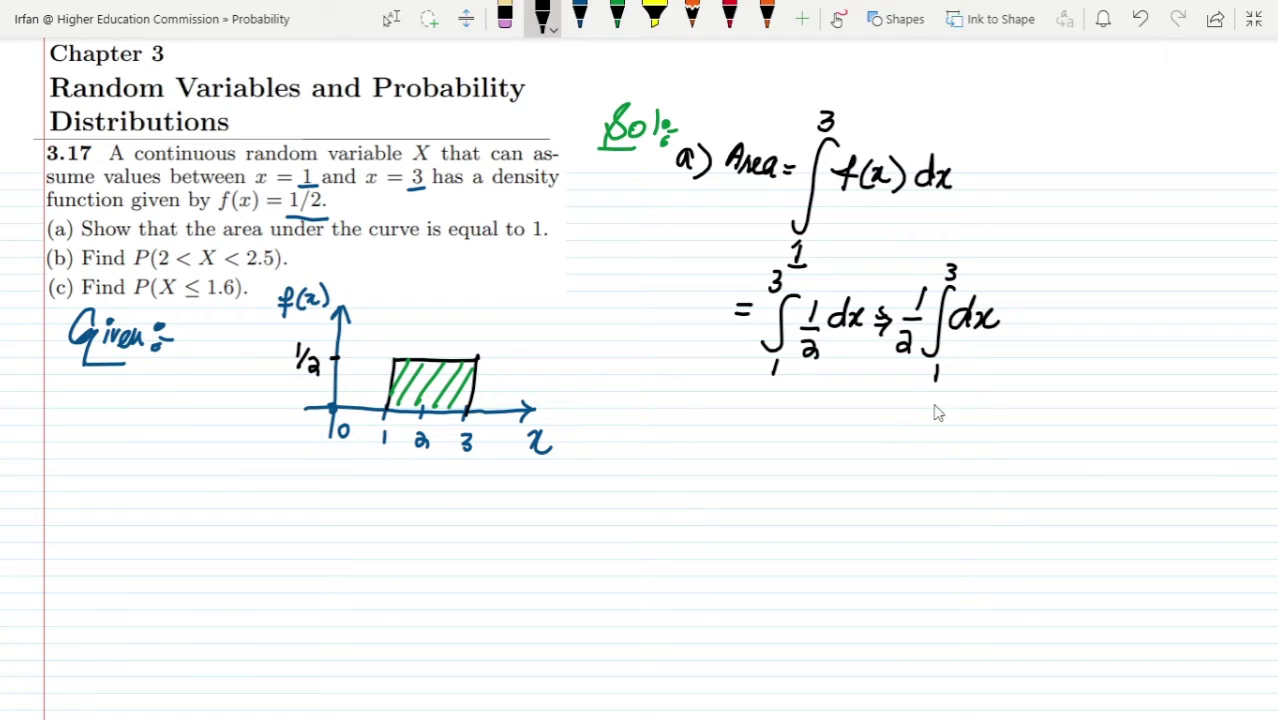
pyautogui.moveTo(858, 426); pyautogui.dragTo(876, 426)
pyautogui.moveTo(872, 412)
pyautogui.mouseDown()
pyautogui.moveTo(872, 432)
pyautogui.moveTo(899, 434)
pyautogui.moveTo(906, 466)
pyautogui.mouseUp()
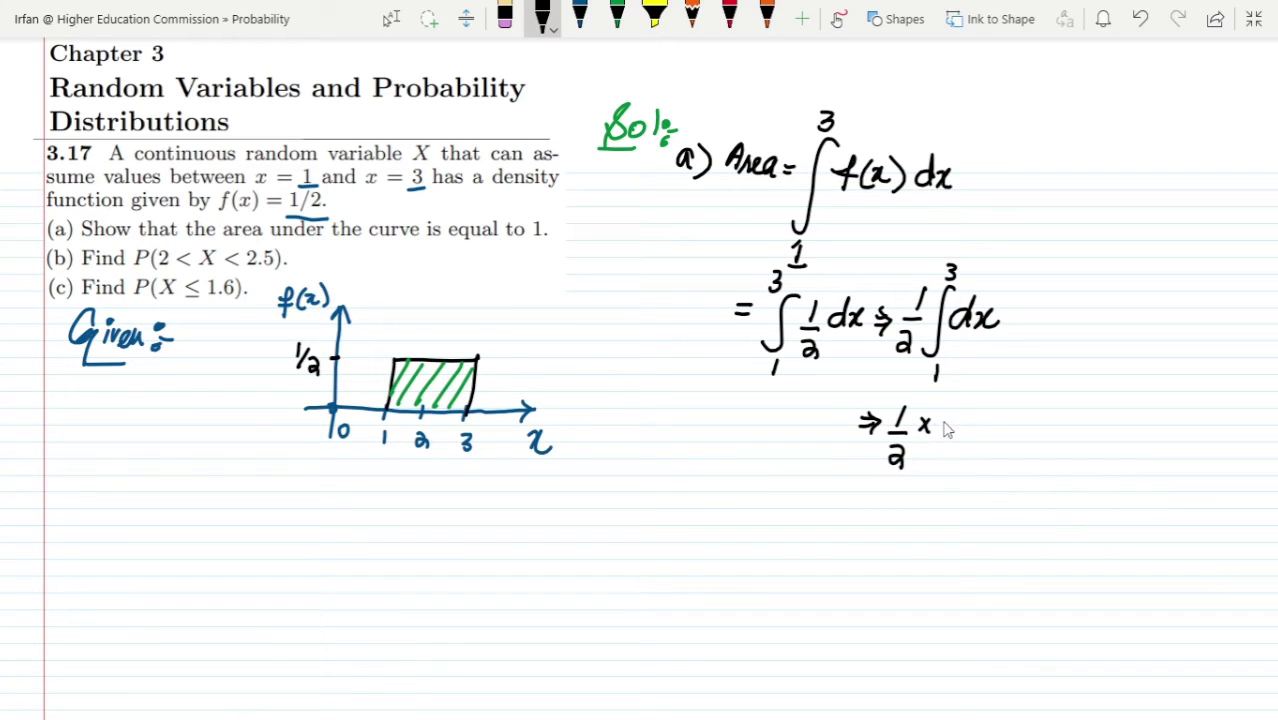
pyautogui.moveTo(918, 416); pyautogui.dragTo(959, 468)
pyautogui.moveTo(974, 384); pyautogui.dragTo(973, 407)
# Step: Finish the evaluation as = ½ × (3−1) = ½ × 2 = 1
pyautogui.moveTo(828, 502)
pyautogui.mouseDown()
pyautogui.moveTo(868, 512)
pyautogui.moveTo(874, 545)
pyautogui.mouseUp()
pyautogui.moveTo(898, 502)
pyautogui.mouseDown()
pyautogui.moveTo(886, 518)
pyautogui.moveTo(927, 524)
pyautogui.moveTo(1016, 506)
pyautogui.mouseUp()
pyautogui.moveTo(999, 515); pyautogui.dragTo(1037, 505)
pyautogui.moveTo(1030, 514)
pyautogui.mouseDown()
pyautogui.moveTo(1046, 513)
pyautogui.moveTo(1046, 540)
pyautogui.mouseUp()
pyautogui.moveTo(1066, 498)
pyautogui.mouseDown()
pyautogui.moveTo(1054, 518)
pyautogui.moveTo(1108, 505)
pyautogui.mouseUp()
pyautogui.moveTo(1094, 513)
pyautogui.mouseDown()
pyautogui.moveTo(1136, 516)
pyautogui.moveTo(1140, 486)
pyautogui.moveTo(1142, 516)
pyautogui.mouseUp()
pyautogui.click(729, 15)
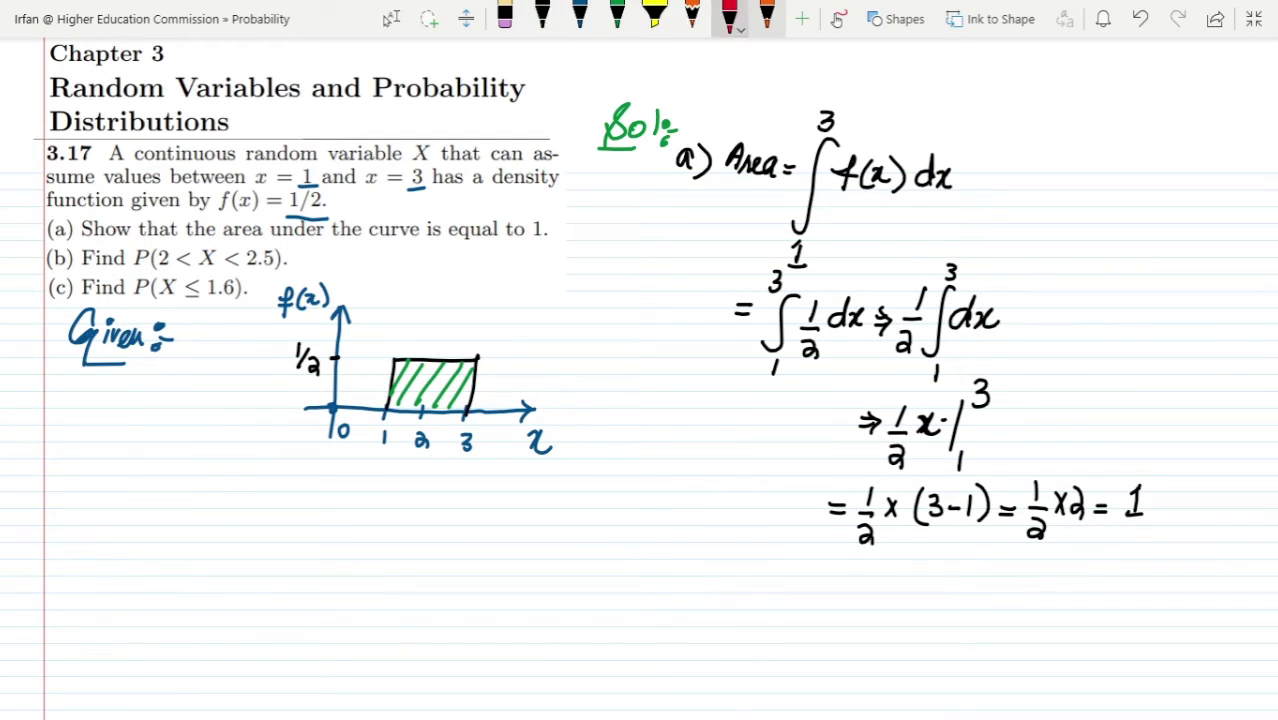
# Step: Enclose the final result 1 of part a) in a red rectangle
pyautogui.moveTo(1112, 466)
pyautogui.mouseDown()
pyautogui.moveTo(1106, 534)
pyautogui.moveTo(1146, 461)
pyautogui.moveTo(1164, 536)
pyautogui.moveTo(1106, 530)
pyautogui.mouseUp()
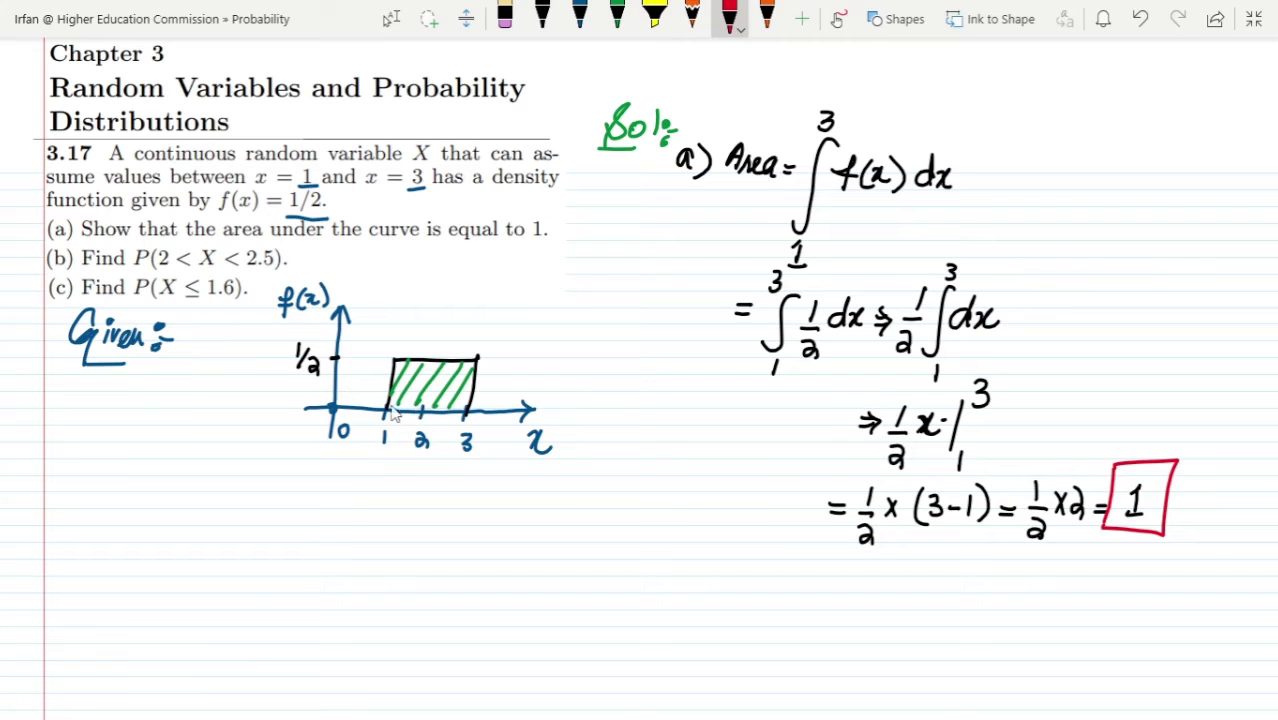
pyautogui.moveTo(384, 429); pyautogui.dragTo(384, 444)
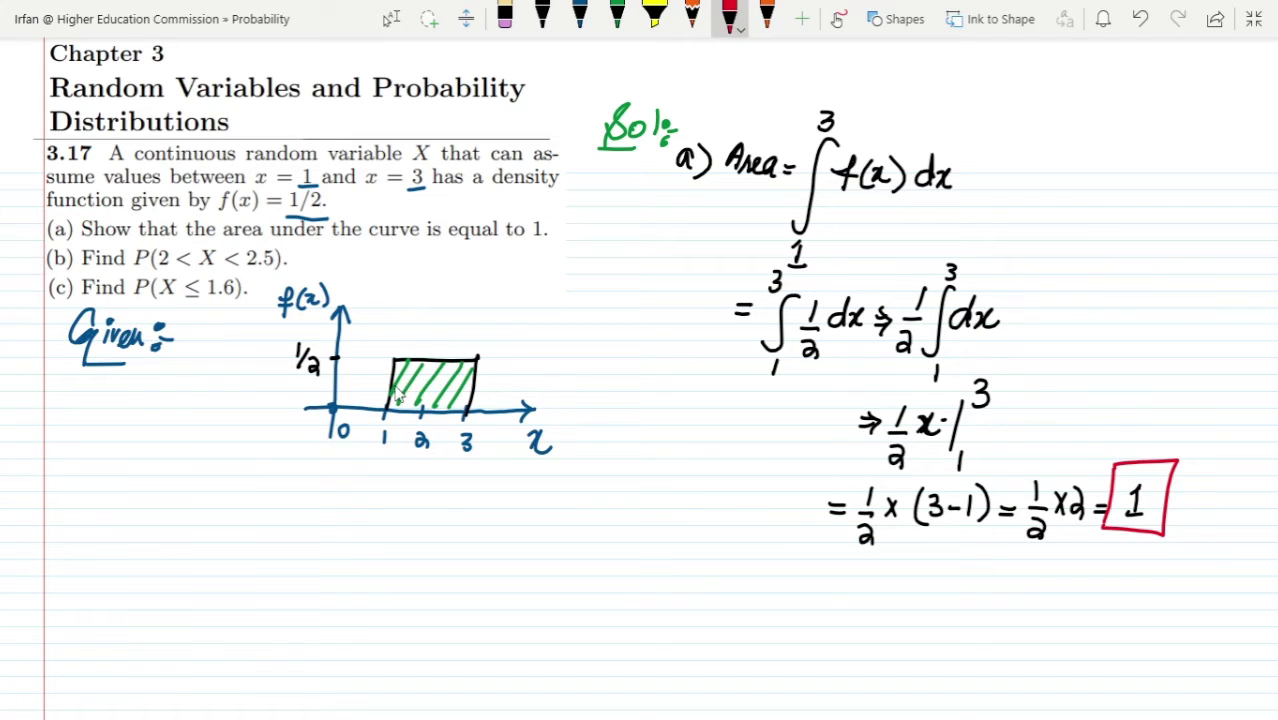